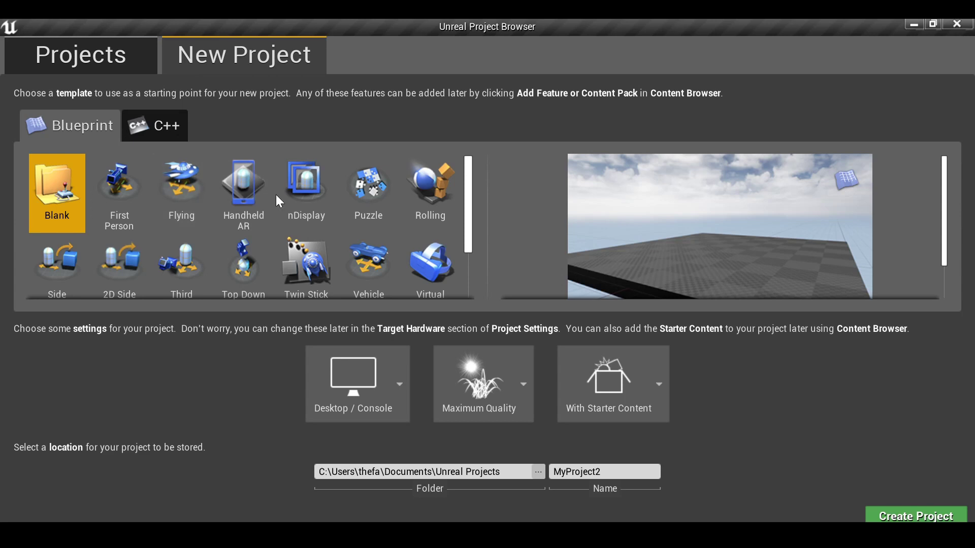
- Choose the Third Person Blueprint template for the new project
scroll(247, 219, down, 1)
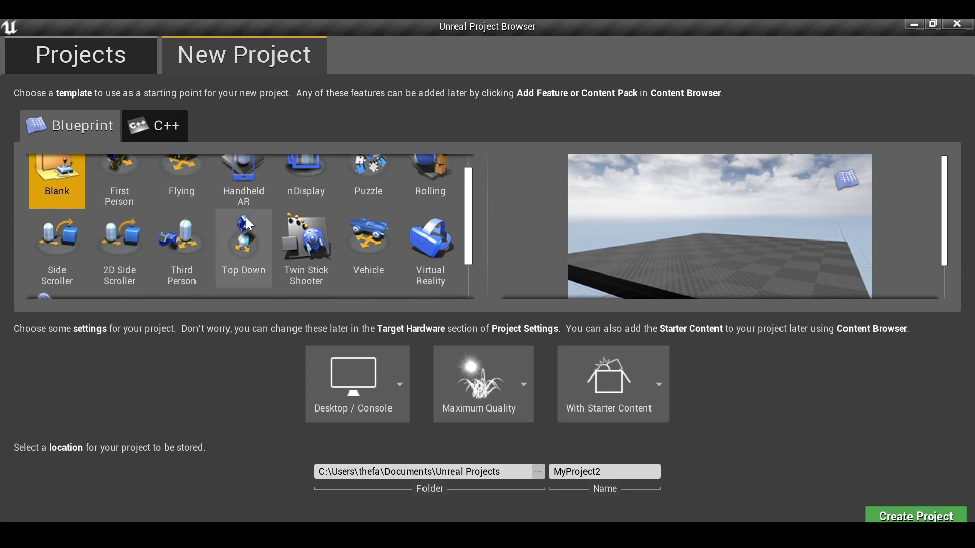
scroll(247, 219, up, 1)
scroll(246, 219, down, 1)
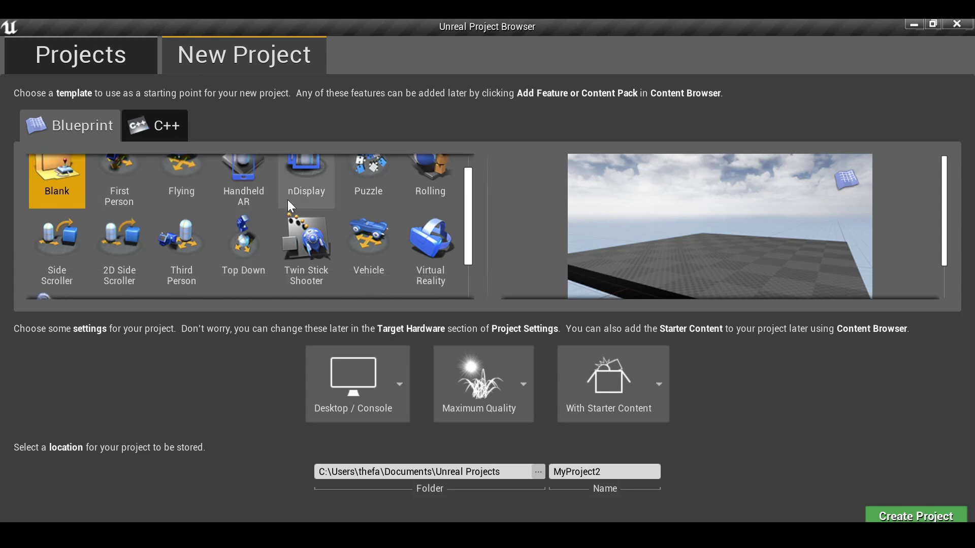
click(181, 249)
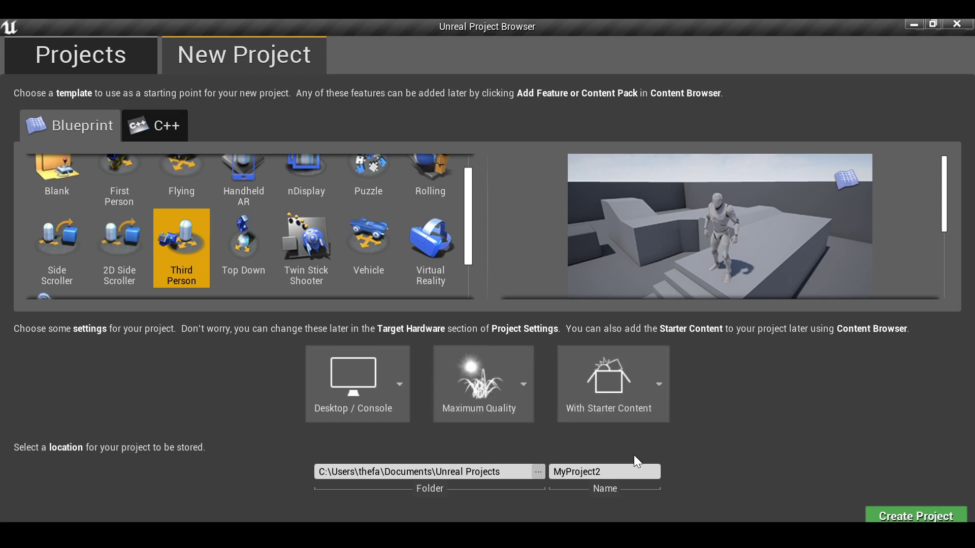
- Name the project TAoRP and create it with the default folder and settings
double_click(578, 471)
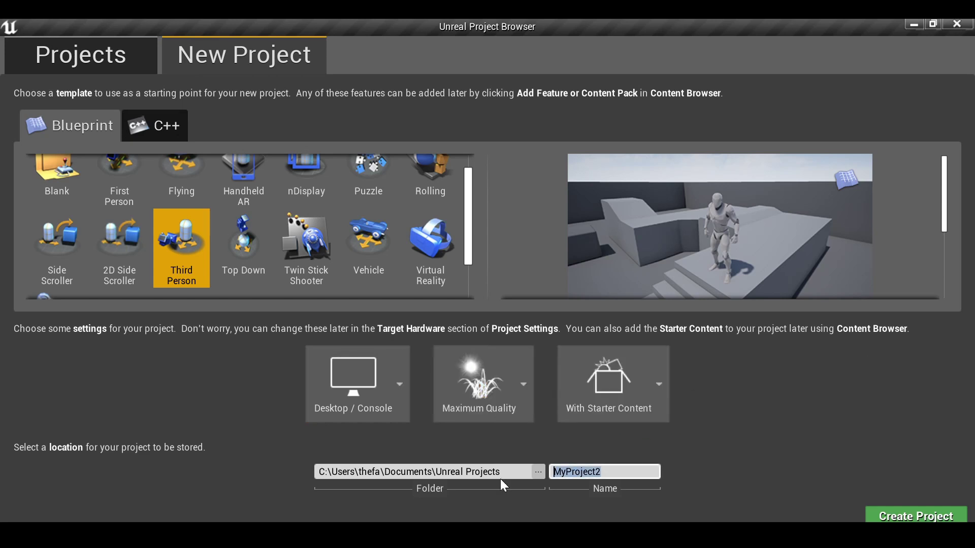
text(TA)
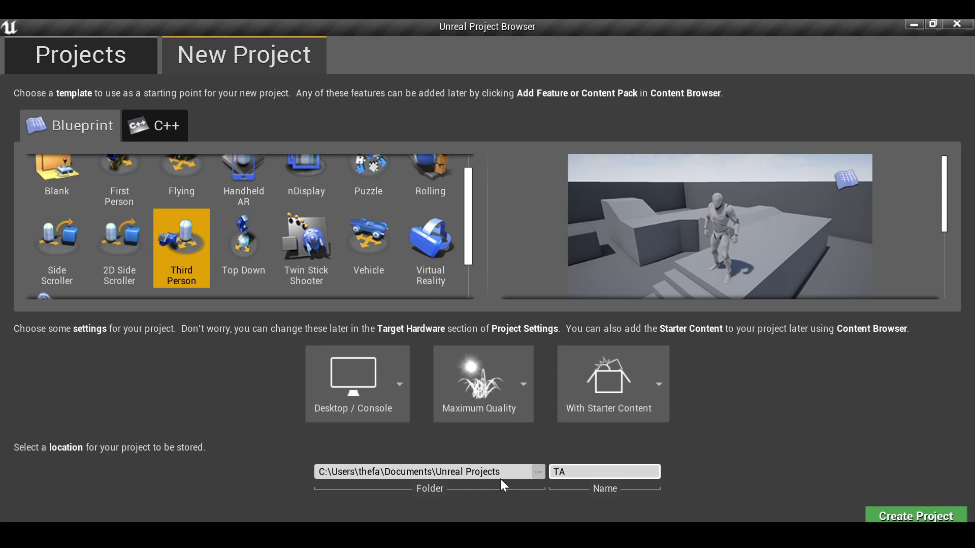
text(oRP)
drag(566, 473, 583, 473)
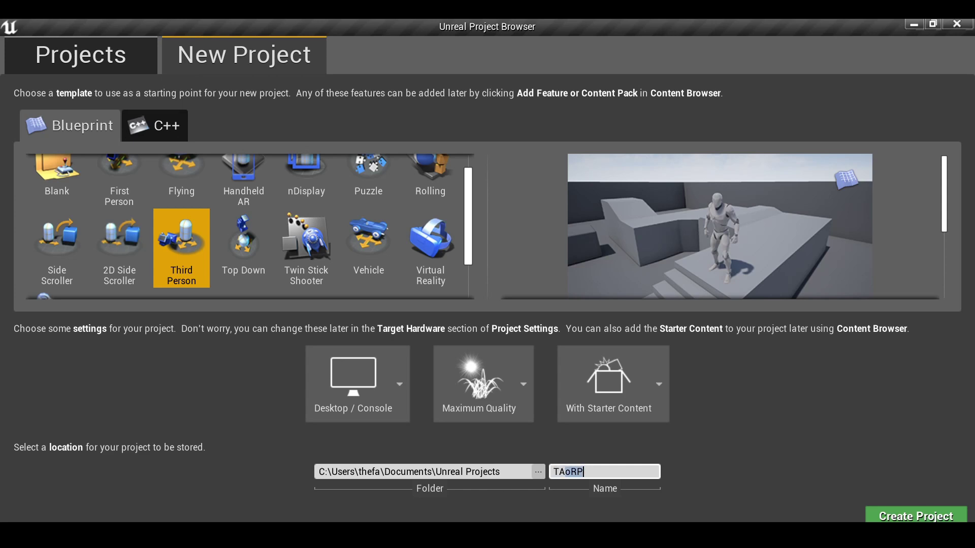
click(943, 517)
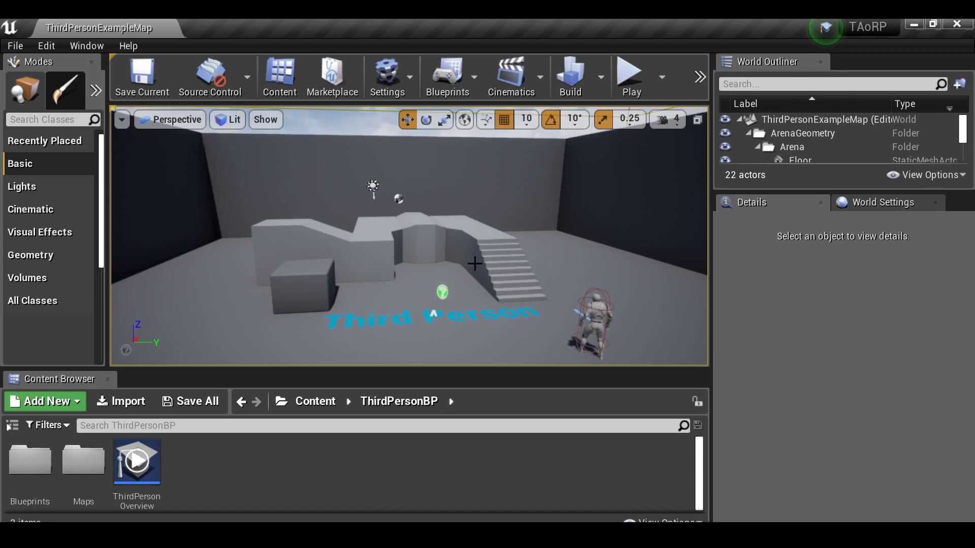
right_drag(420, 289, 420, 288)
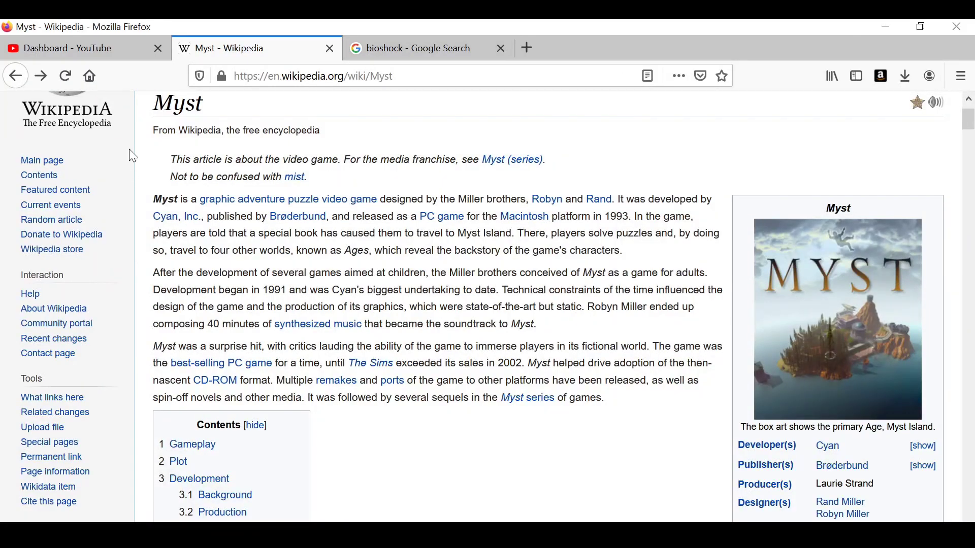
- Switch to Firefox and examine the introduction and Gameplay section of the Myst Wikipedia article
ctrl+scroll(289, 198, up, 2)
scroll(366, 237, up, 1)
scroll(366, 238, down, 2)
scroll(594, 257, down, 10)
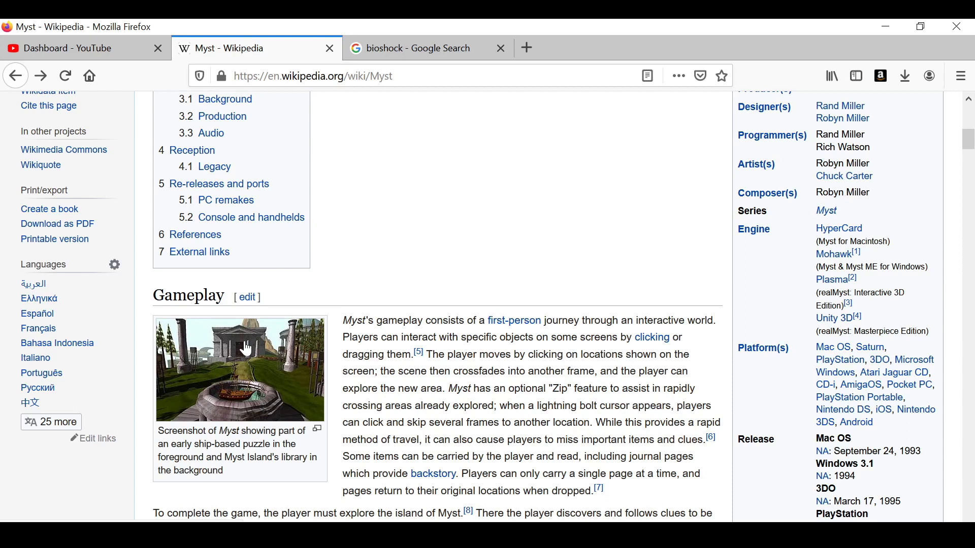
scroll(246, 349, up, 7)
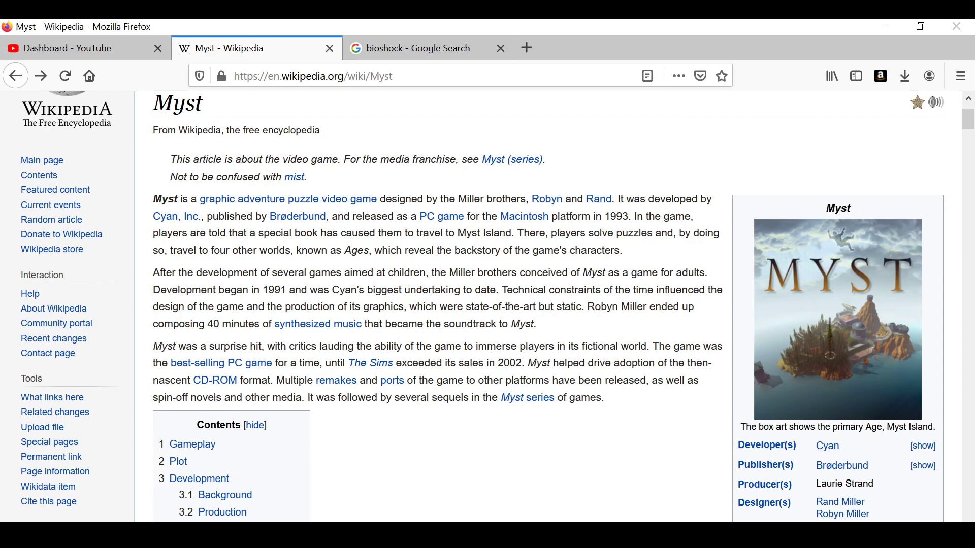
- Examine the BioShock covers and gameplay screenshots in the open Google image search results
click(420, 50)
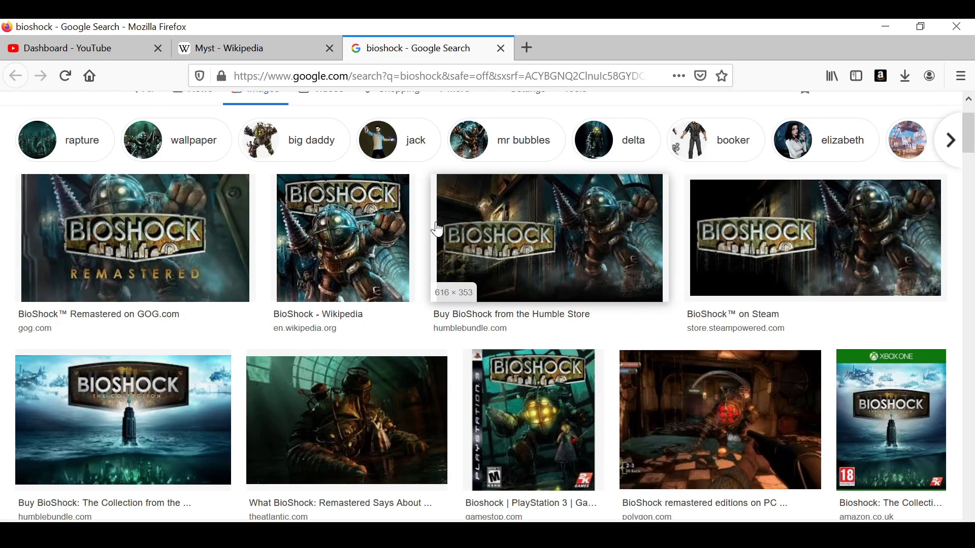
scroll(438, 230, down, 2)
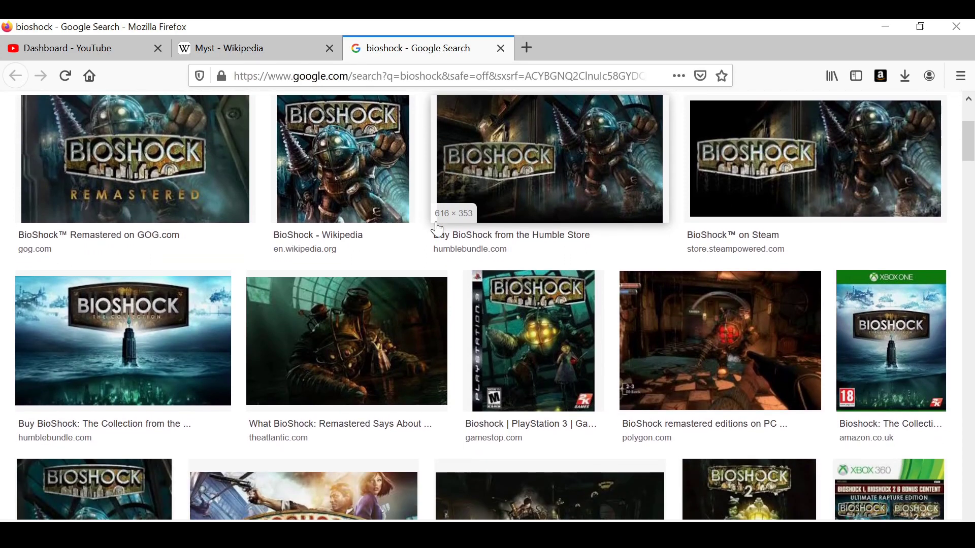
scroll(438, 229, down, 2)
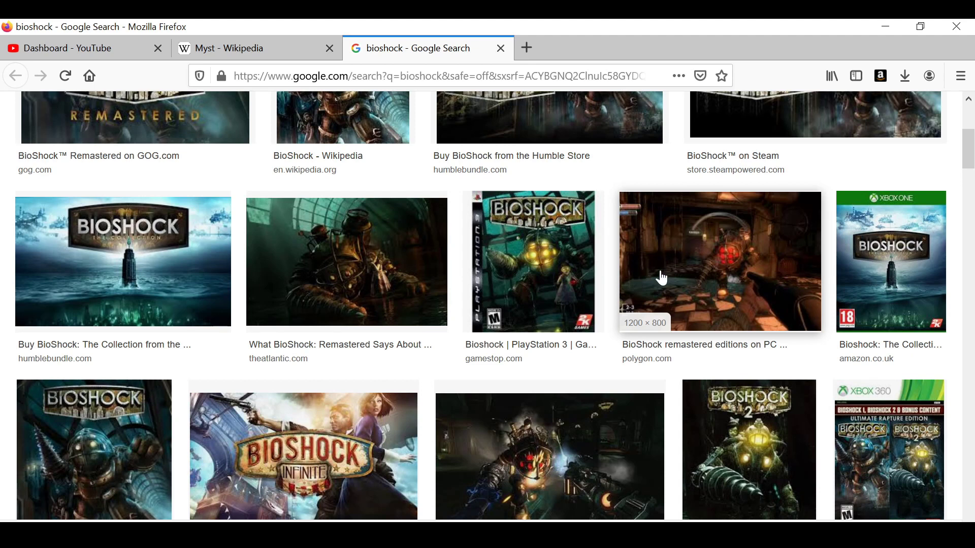
scroll(635, 272, down, 5)
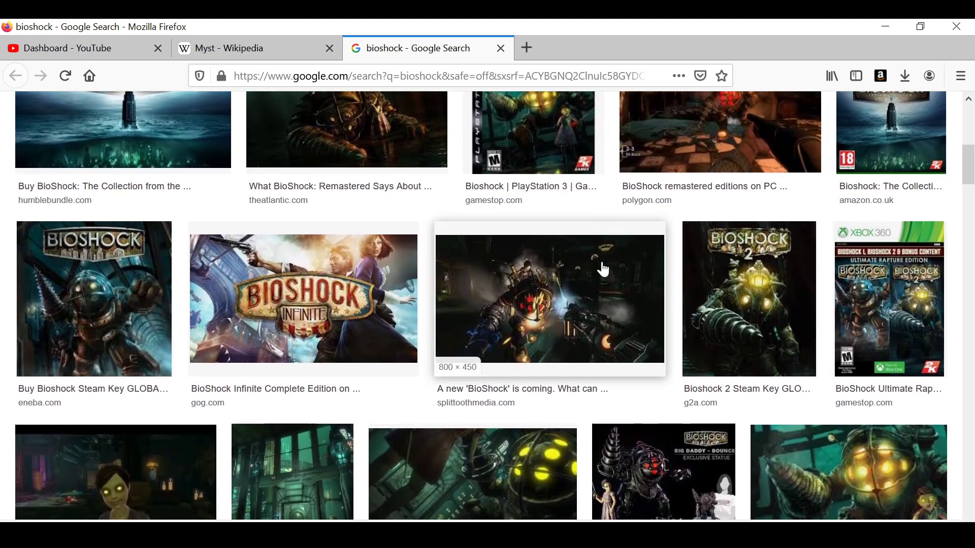
scroll(561, 252, down, 1)
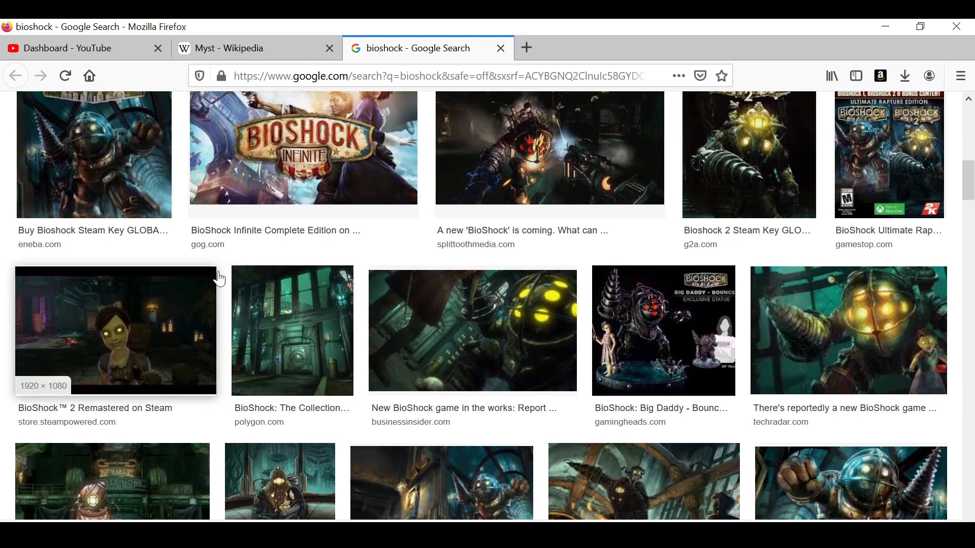
scroll(237, 275, up, 8)
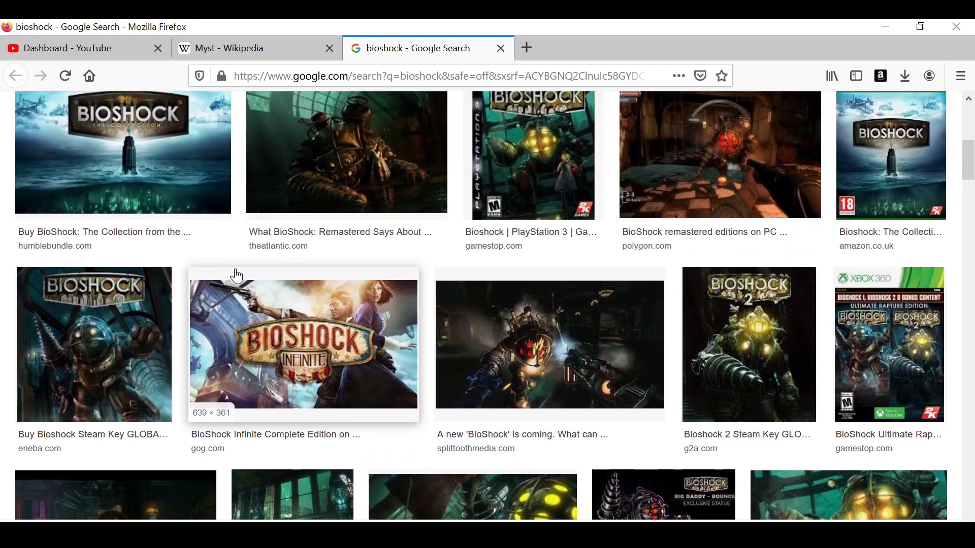
scroll(237, 276, down, 2)
scroll(237, 276, up, 3)
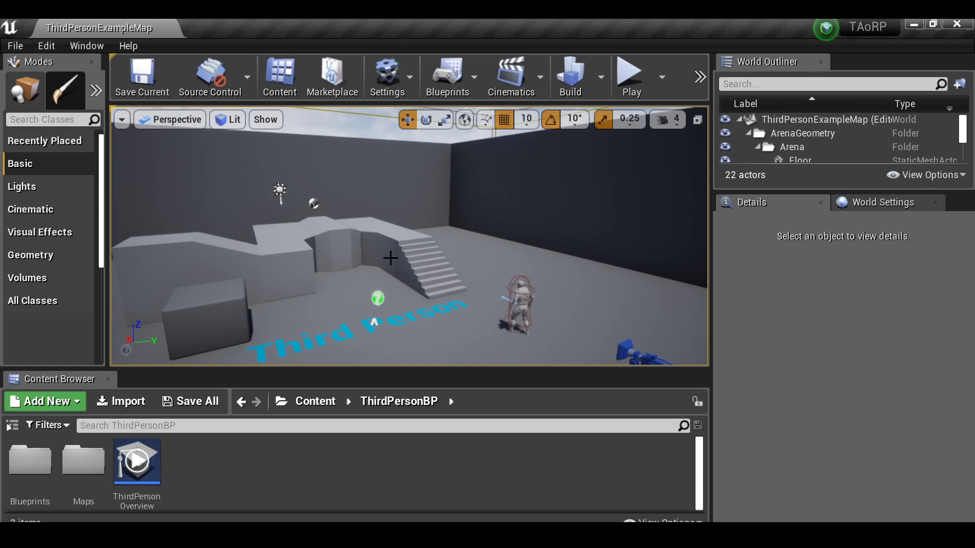
- In the Unreal Editor, examine the example map's arena, staircase and third-person character from several distances
drag(390, 258, 462, 224)
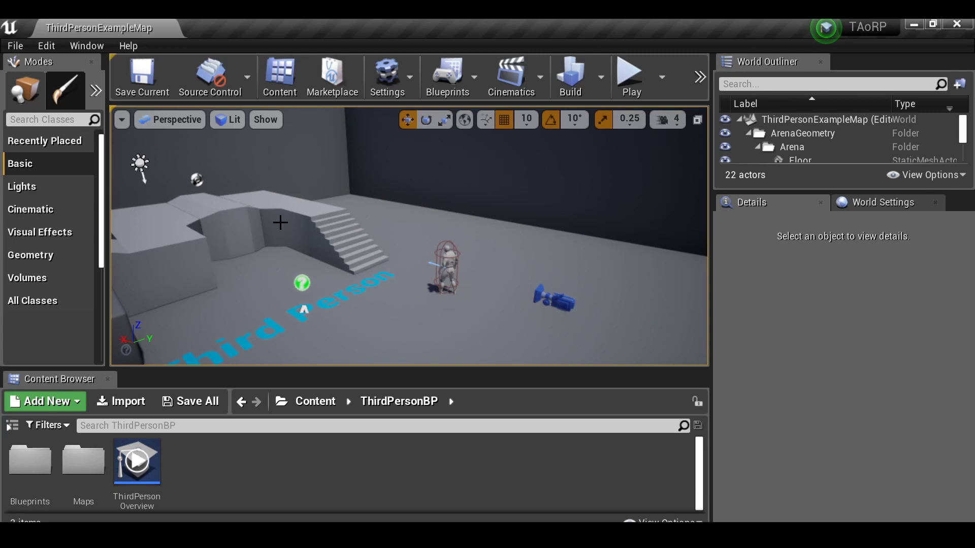
scroll(464, 263, up, 2)
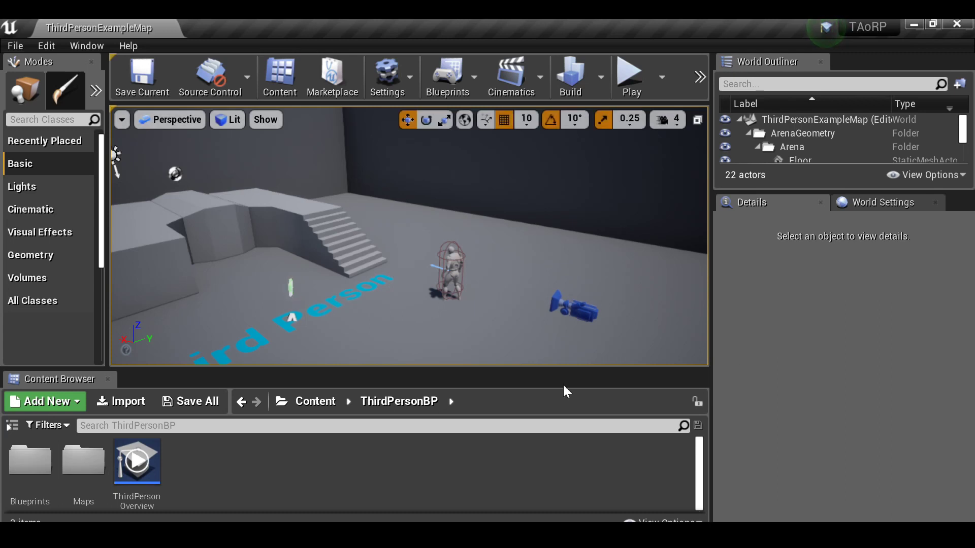
scroll(489, 220, down, 2)
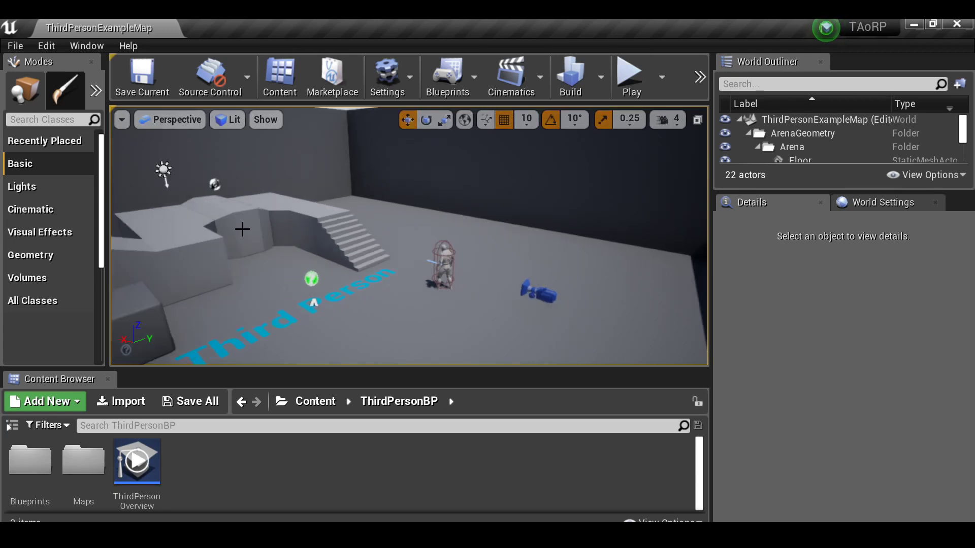
scroll(218, 206, up, 1)
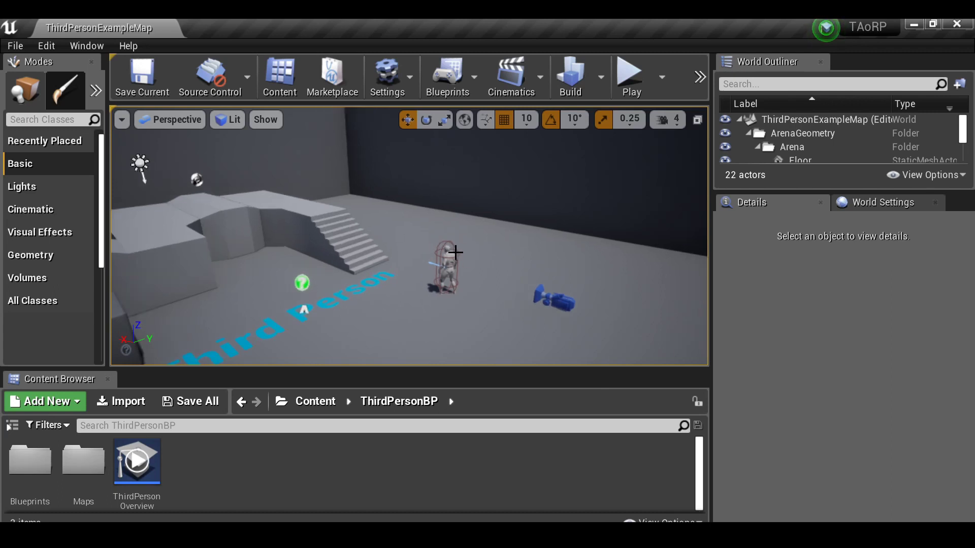
scroll(207, 195, down, 2)
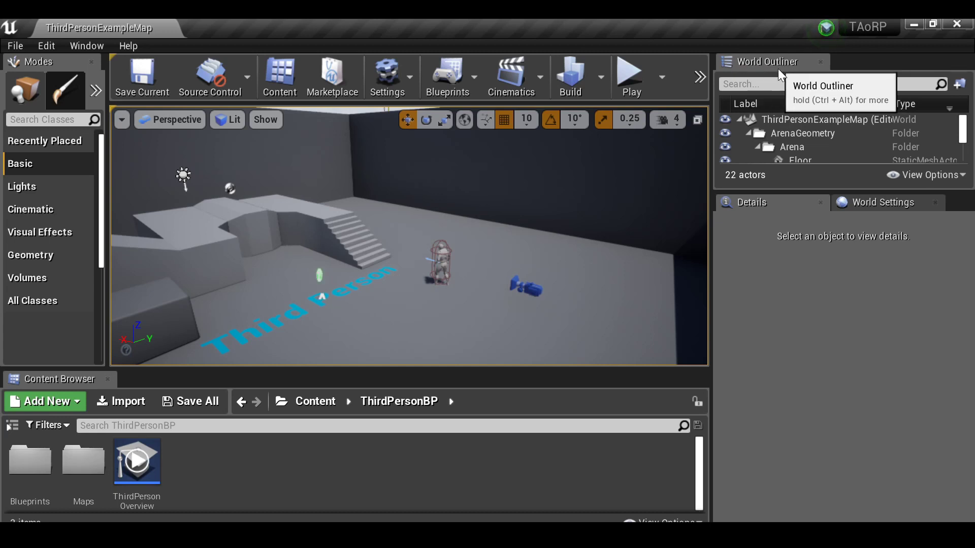
- Look through the level's actor list, select the staircase mesh and review its detail properties
scroll(822, 133, down, 5)
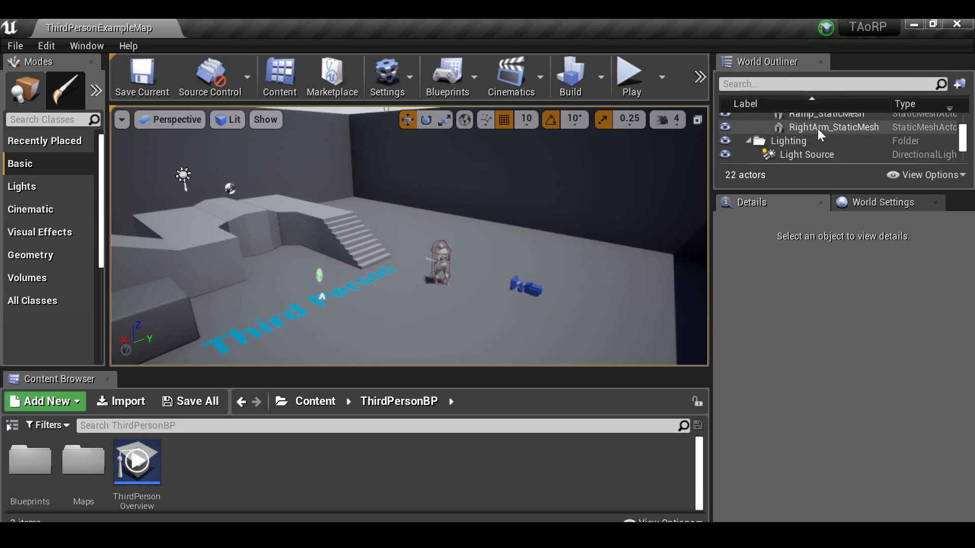
scroll(815, 129, down, 5)
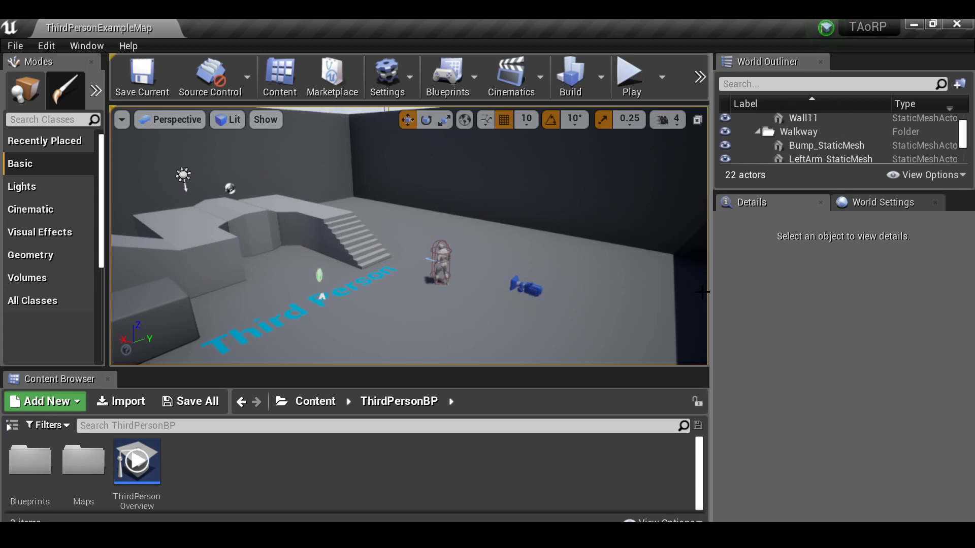
click(332, 246)
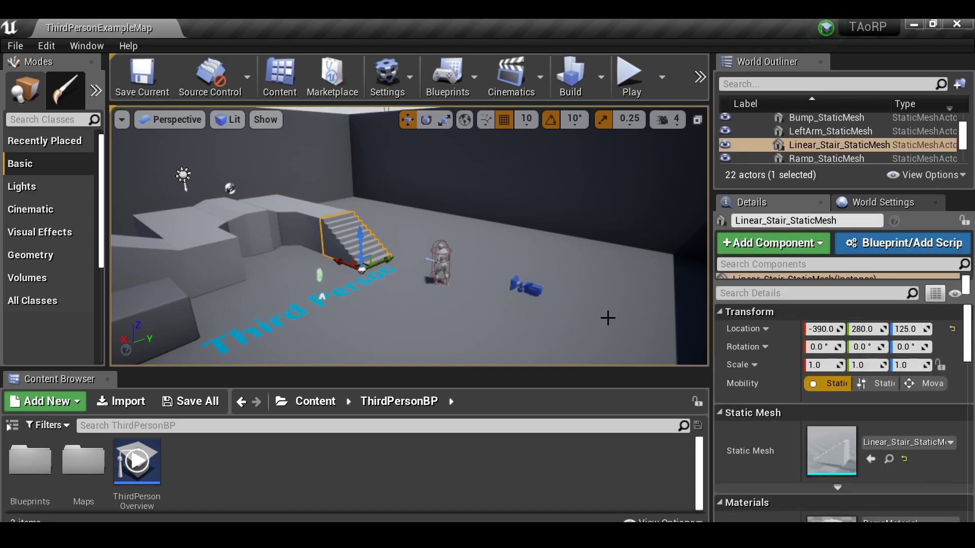
scroll(835, 364, down, 10)
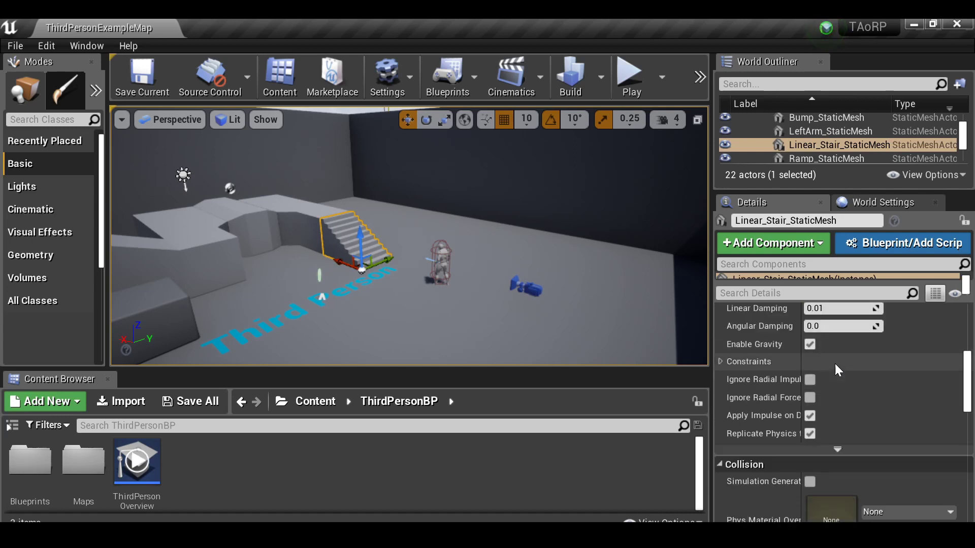
scroll(835, 363, up, 10)
scroll(834, 364, down, 1)
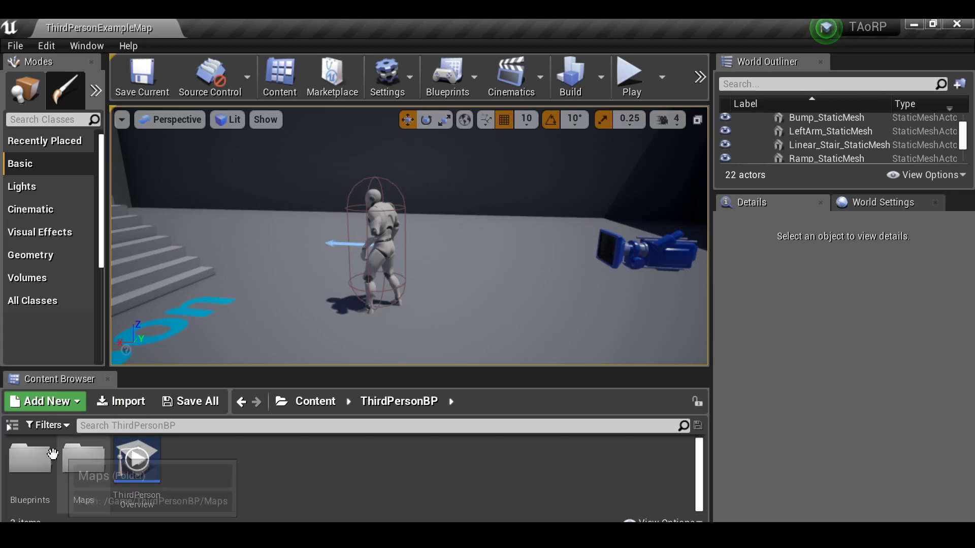
- Open the ThirdPersonCharacter blueprint from the Blueprints folder and maximize its editor window
double_click(32, 460)
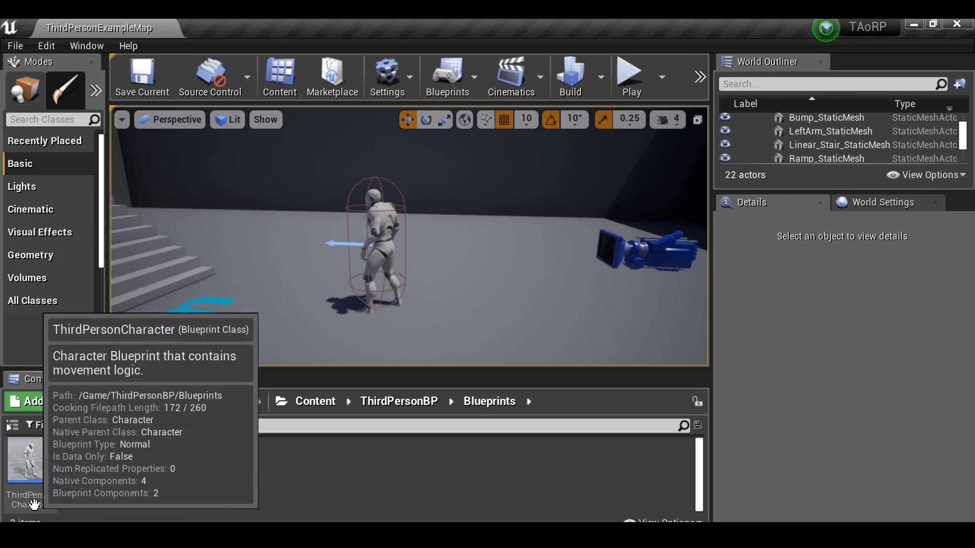
click(31, 484)
double_click(32, 483)
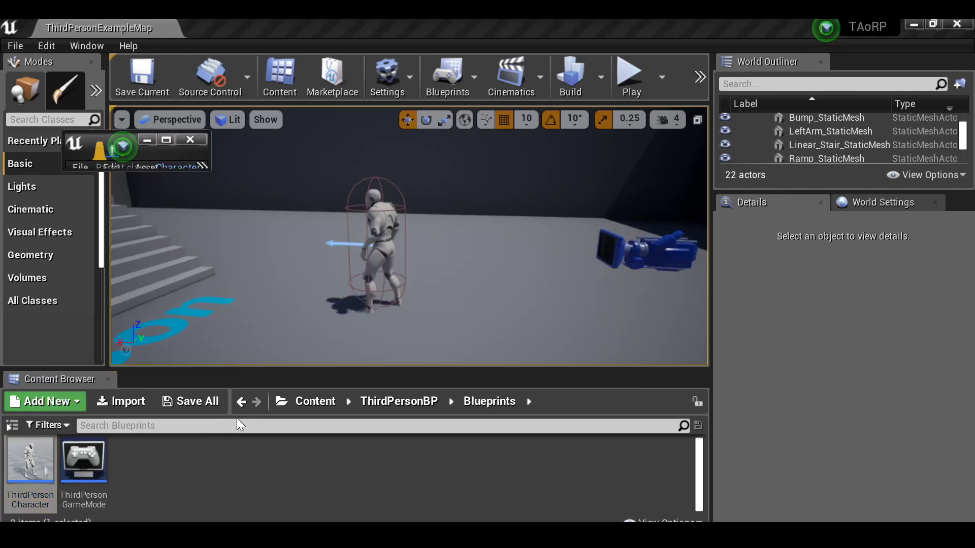
drag(87, 153, 221, 160)
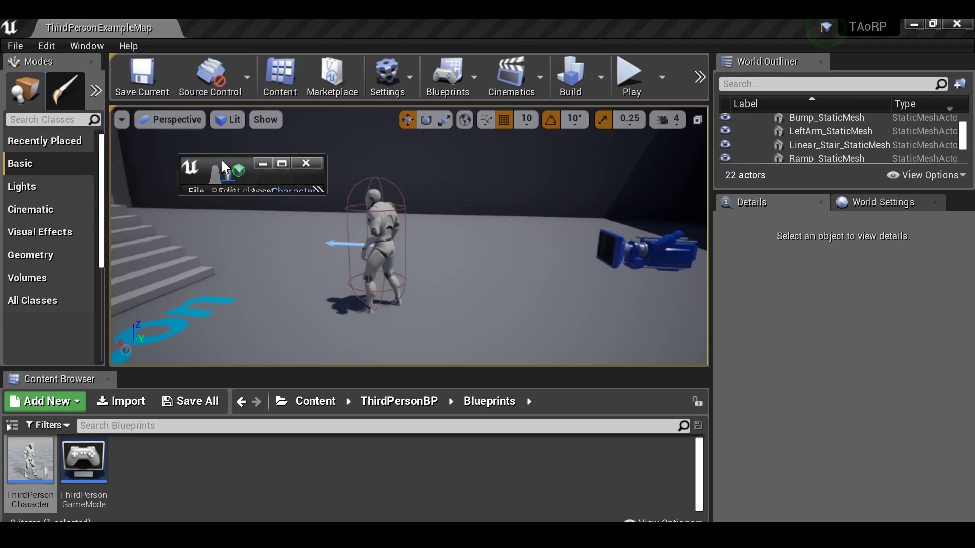
click(284, 163)
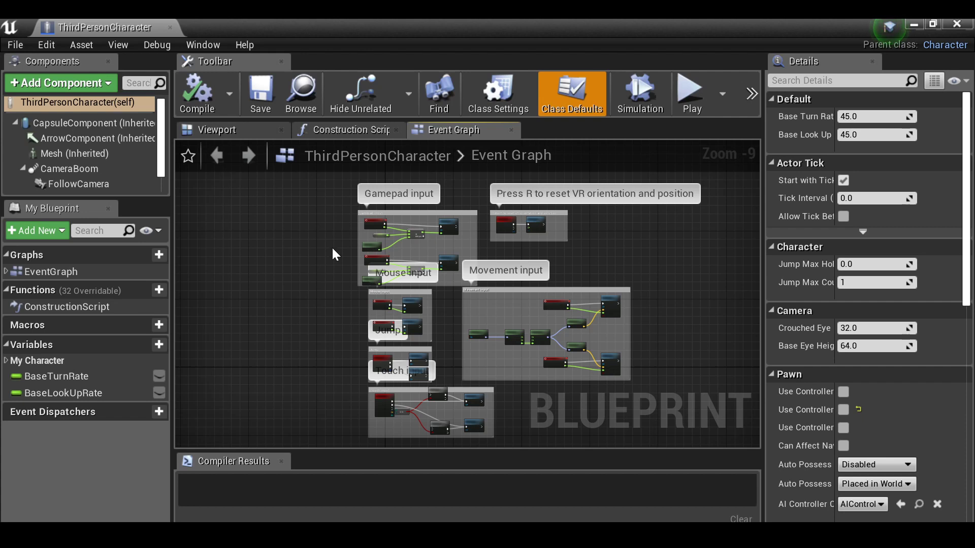
- Look over the input node groups in the character's Event Graph and show the character's 3D view
right_drag(334, 254, 325, 282)
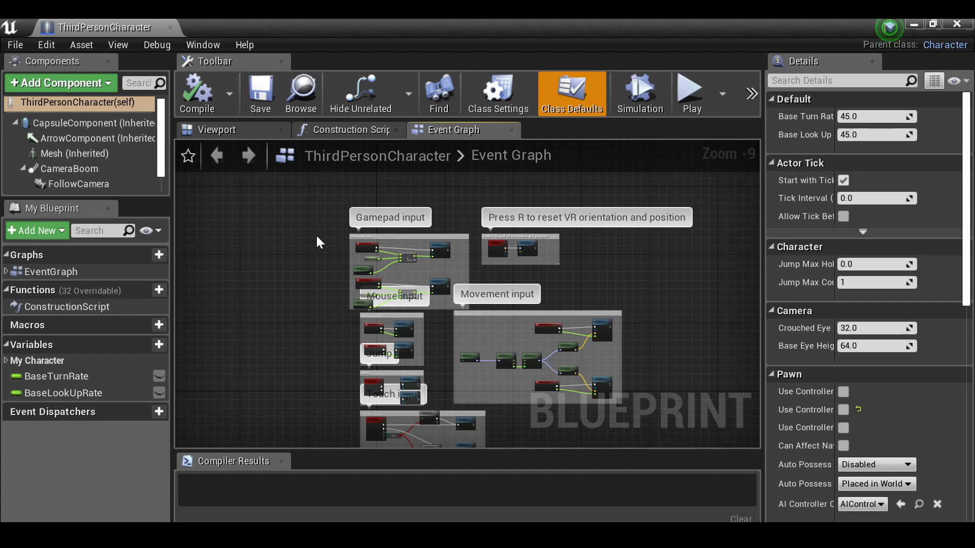
right_drag(317, 237, 297, 319)
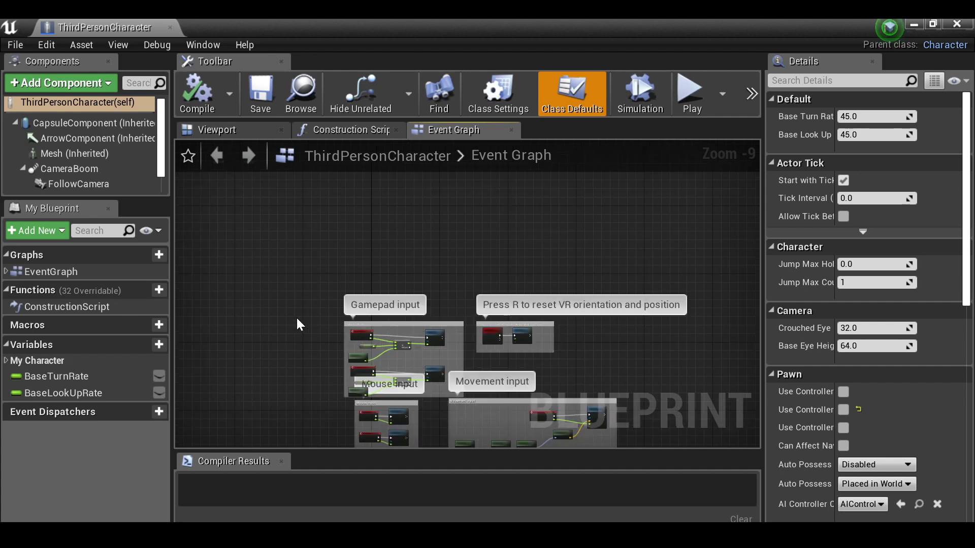
scroll(463, 254, down, 2)
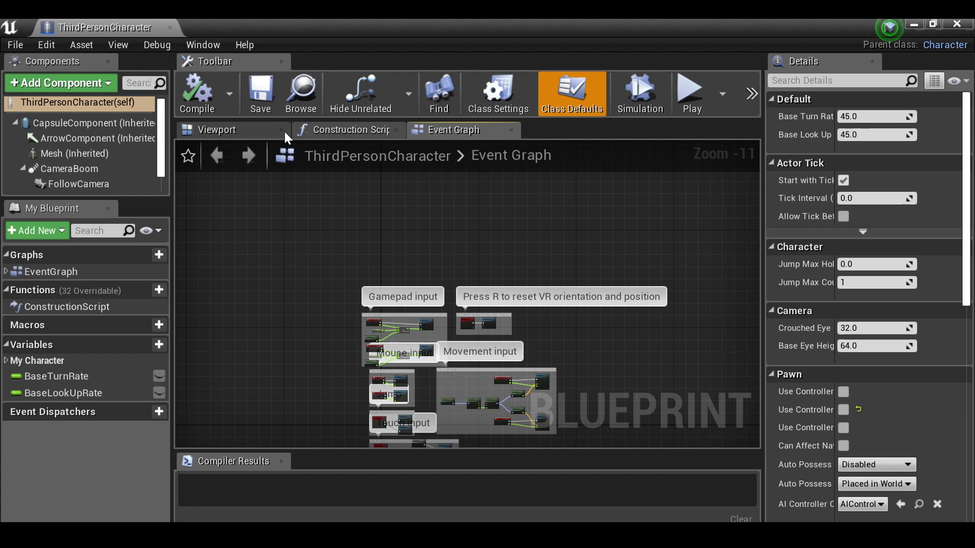
click(236, 129)
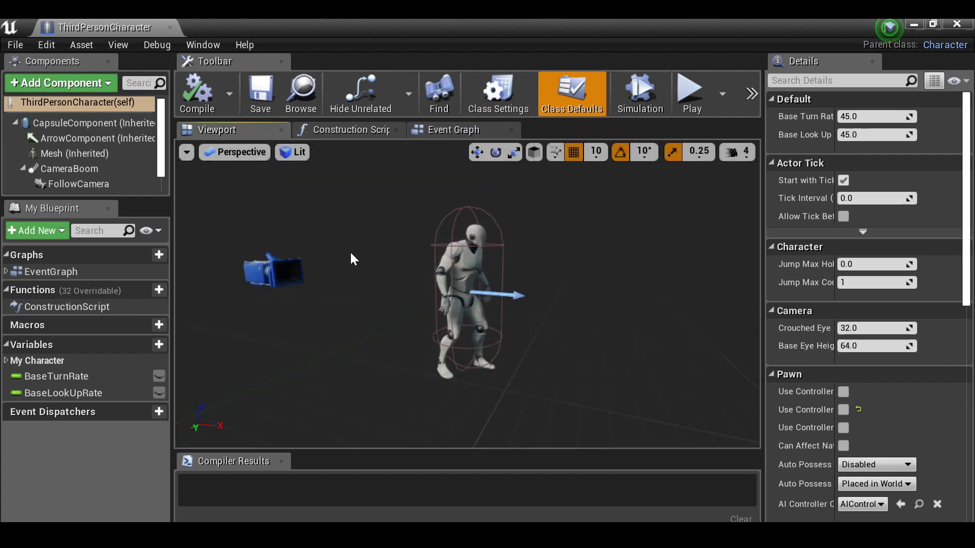
- Reparent FollowCamera from the CameraBoom to the Mesh and move it to the character's head, at about Y 20, Z 155
right_drag(350, 257, 350, 257)
right_drag(434, 318, 435, 319)
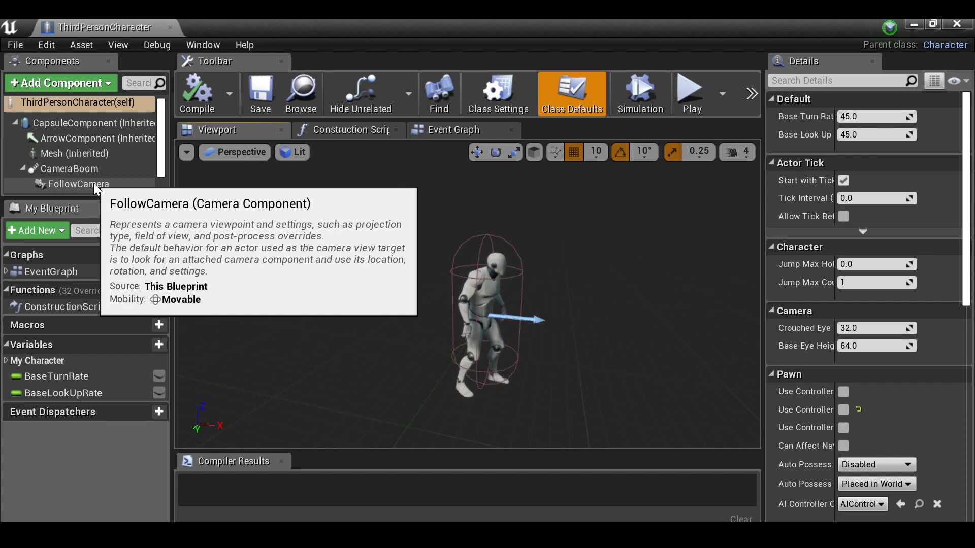
drag(93, 183, 87, 156)
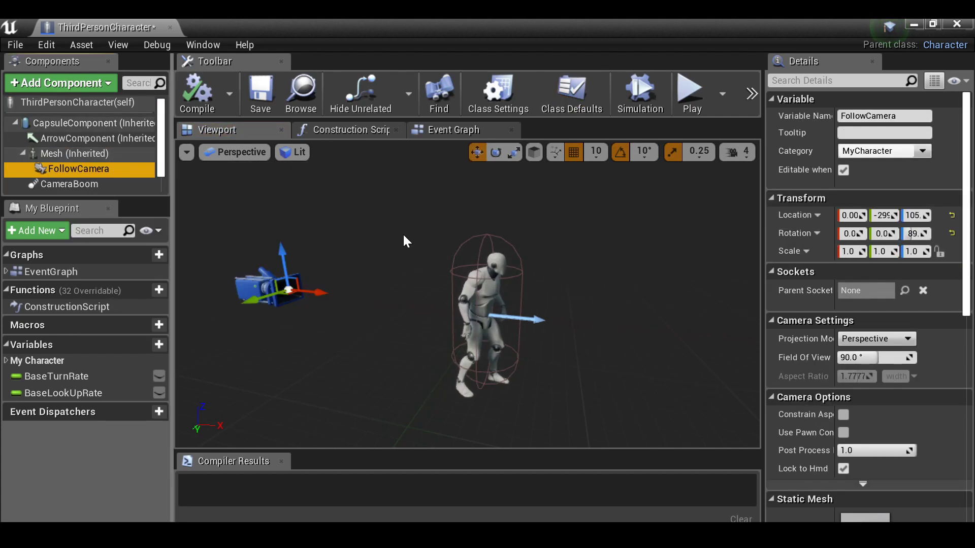
drag(318, 293, 508, 292)
drag(497, 257, 497, 222)
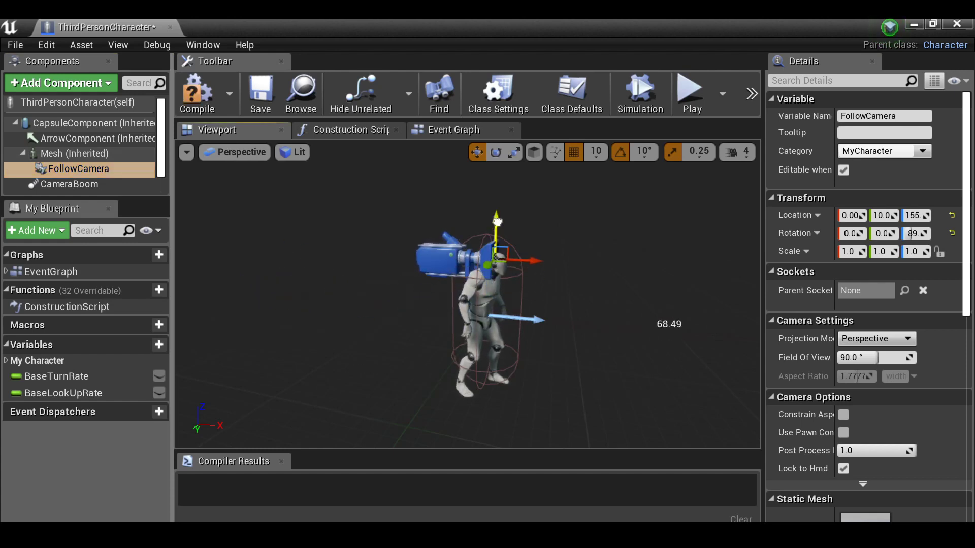
drag(532, 270, 542, 269)
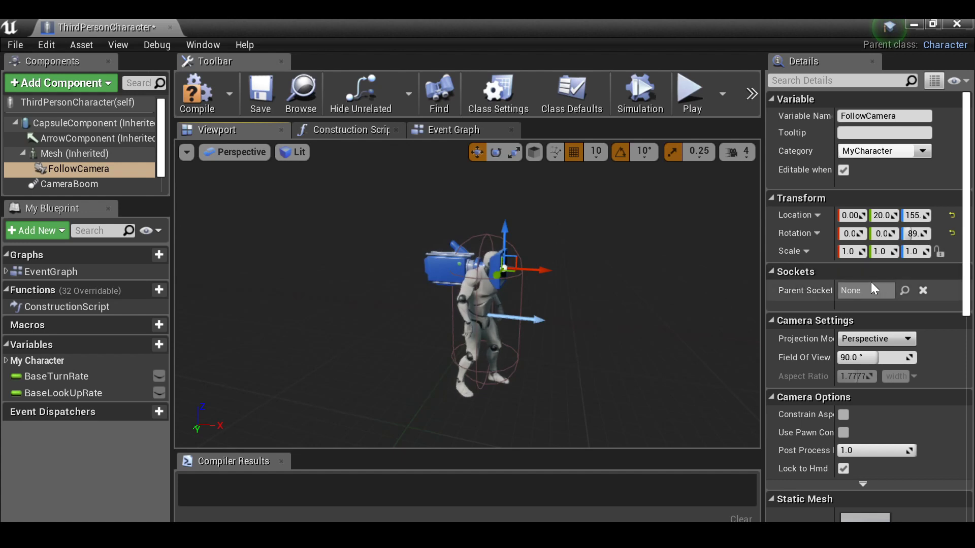
- Set FollowCamera's parent socket to the head bone of the character mesh
click(904, 291)
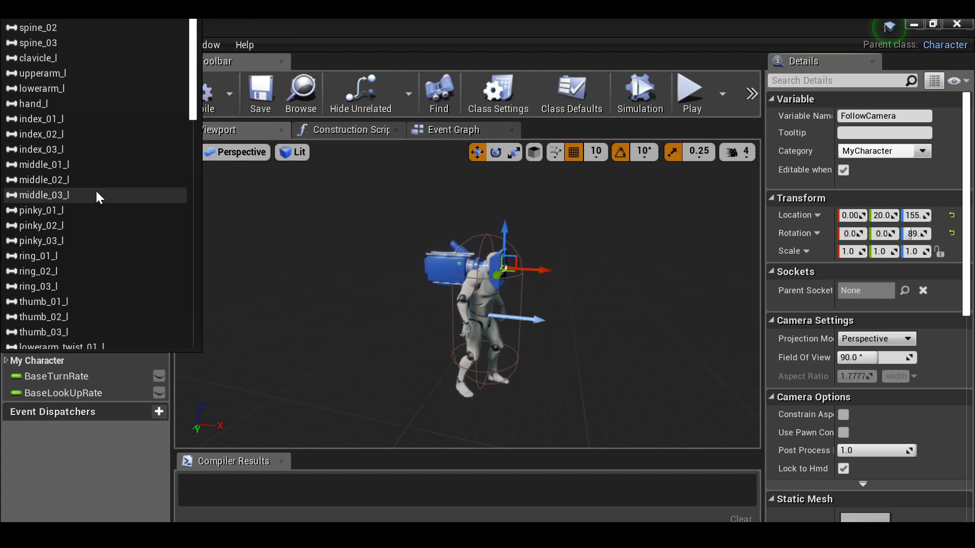
scroll(97, 195, down, 7)
scroll(96, 198, down, 5)
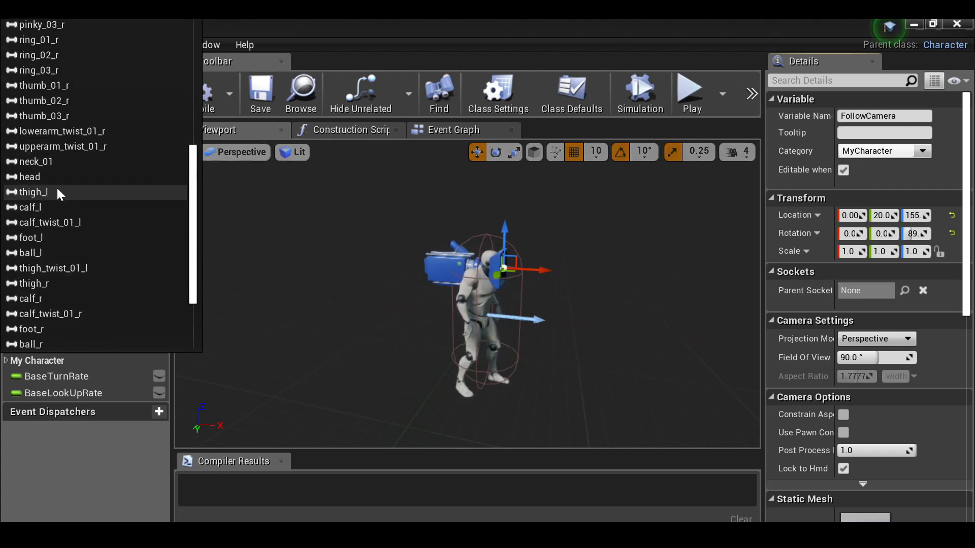
click(38, 177)
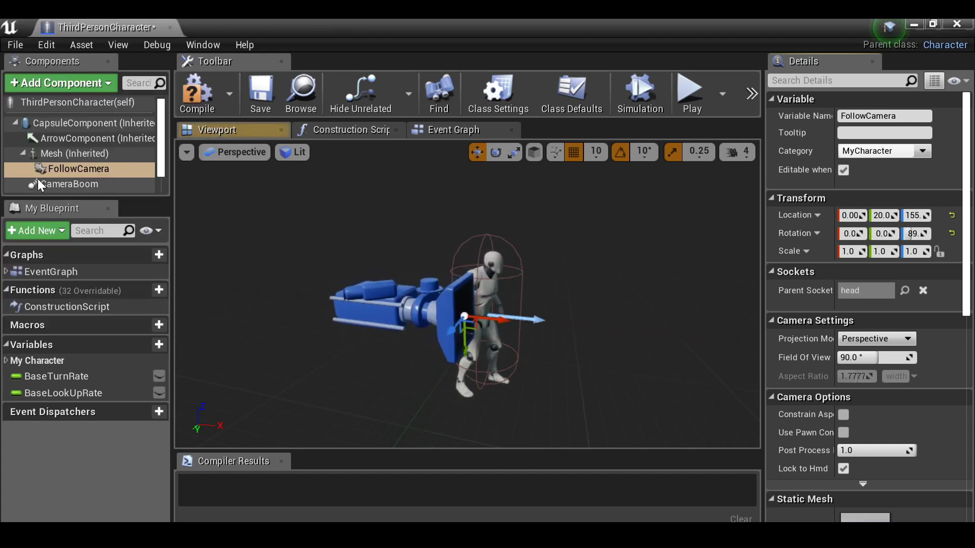
- Realign FollowCamera in front of the character's face, with location Y 25, Z 2 and an X rotation of -90°
drag(357, 298, 464, 307)
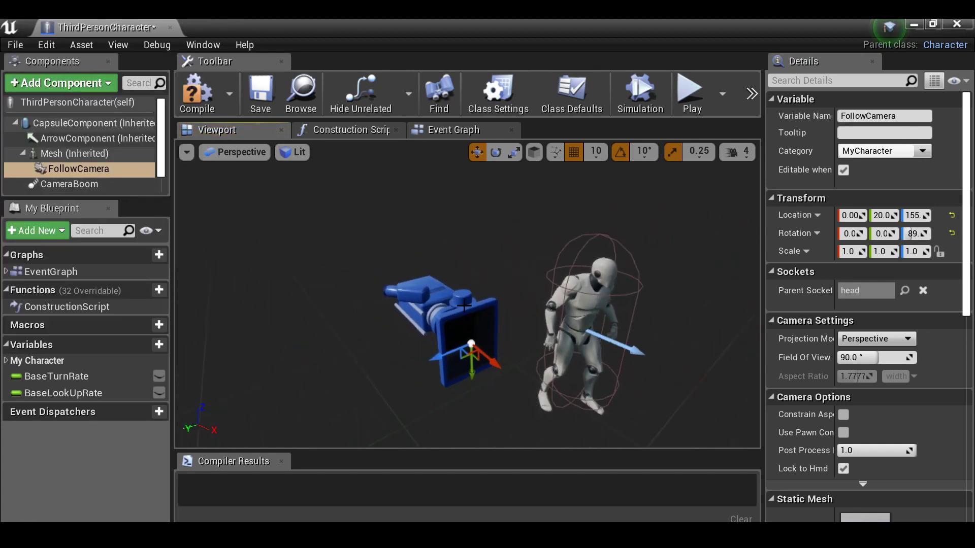
drag(881, 215, 914, 216)
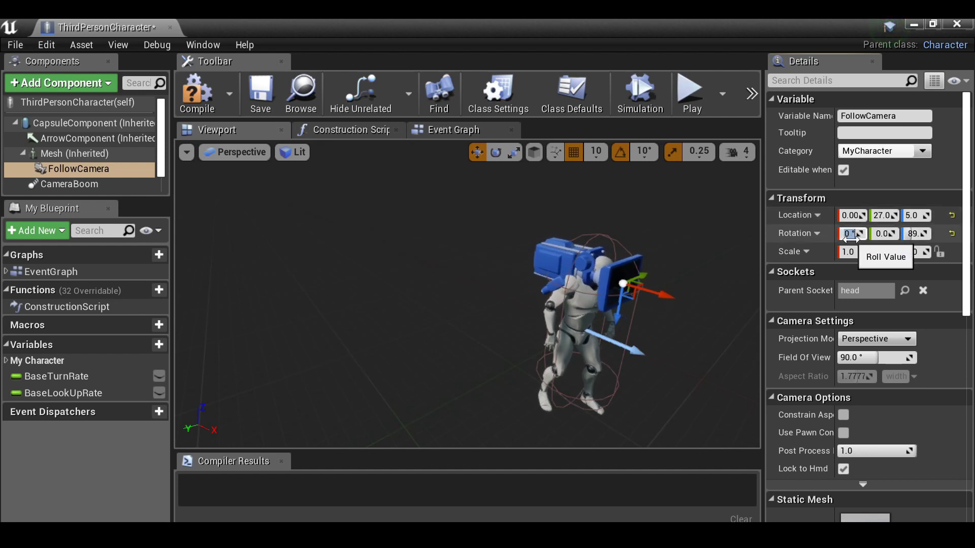
drag(851, 235, 859, 234)
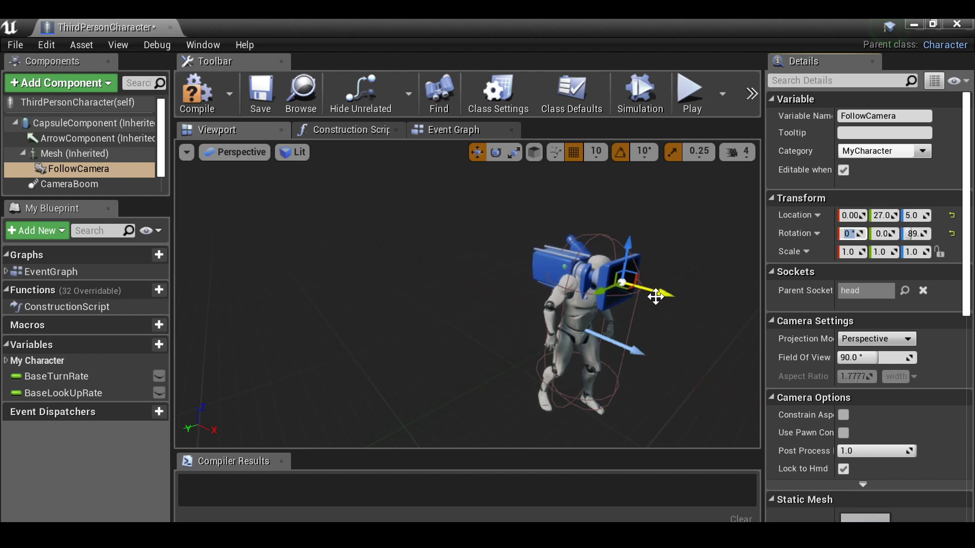
drag(664, 292, 657, 293)
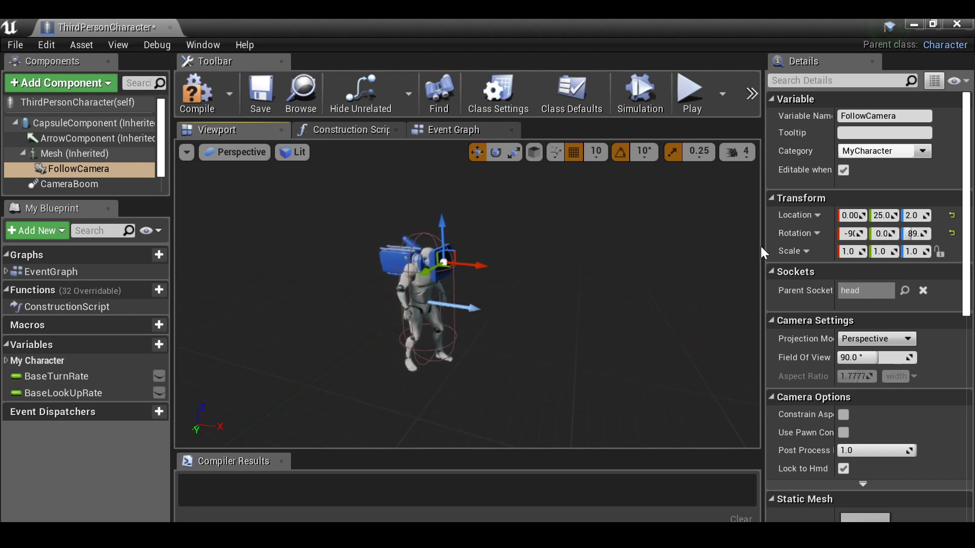
- Widen the view of FollowCamera's properties and enable Use Pawn Control Rotation for the camera
drag(762, 248, 611, 305)
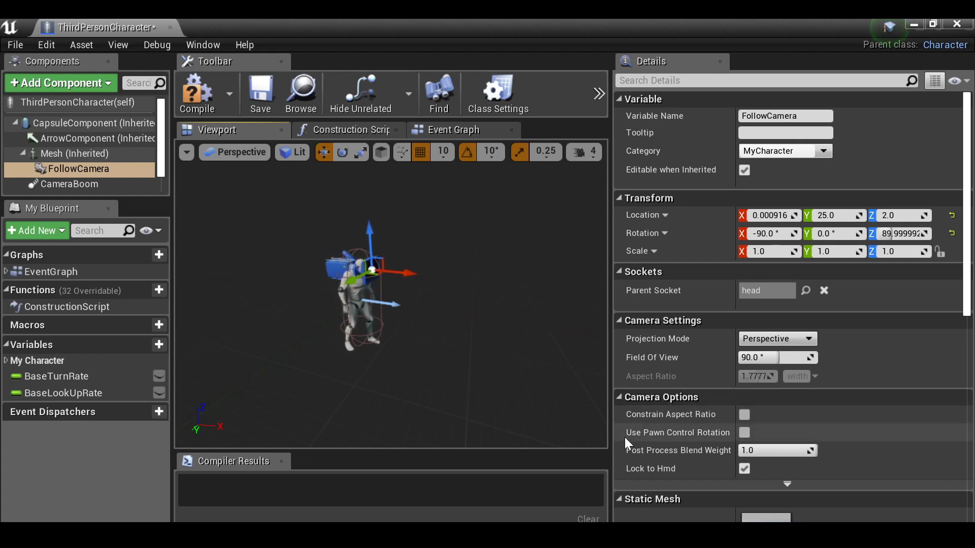
mouse_move(629, 437)
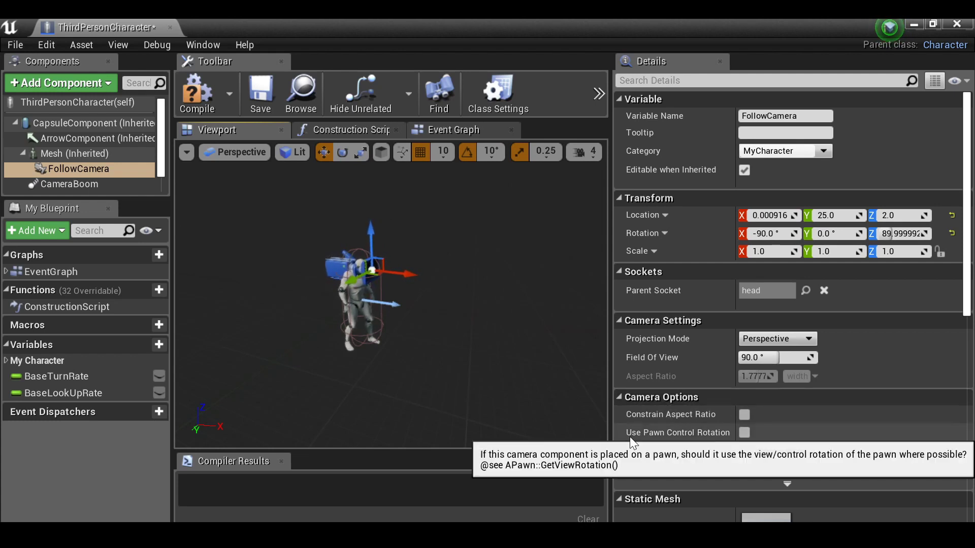
click(745, 432)
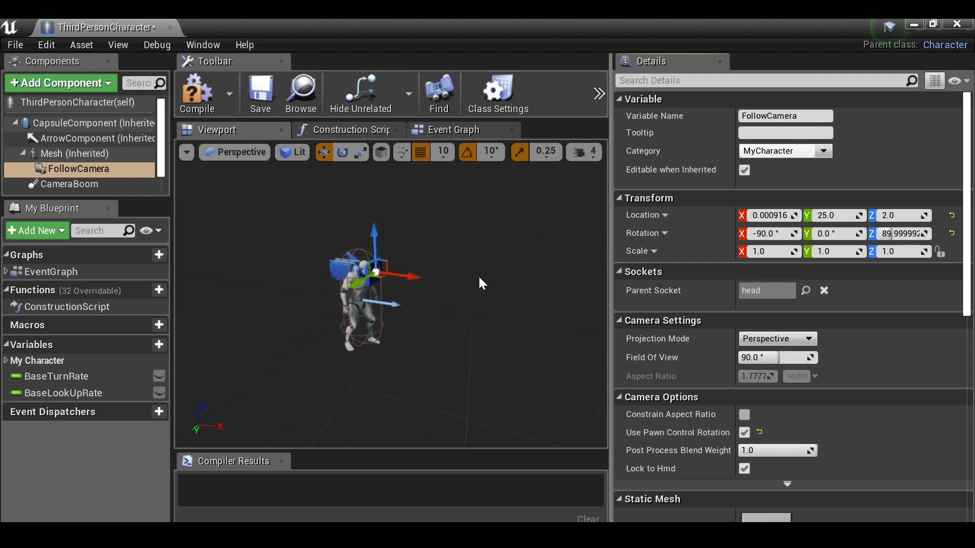
- Enable Use Controller Rotation Yaw on the ThirdPersonCharacter root and enlarge the 3D view again
mouse_move(61, 104)
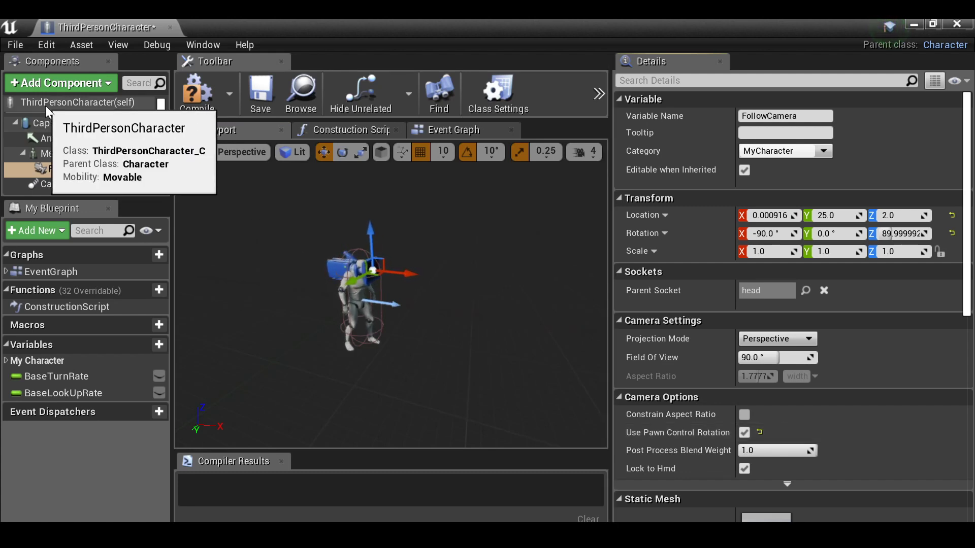
click(112, 103)
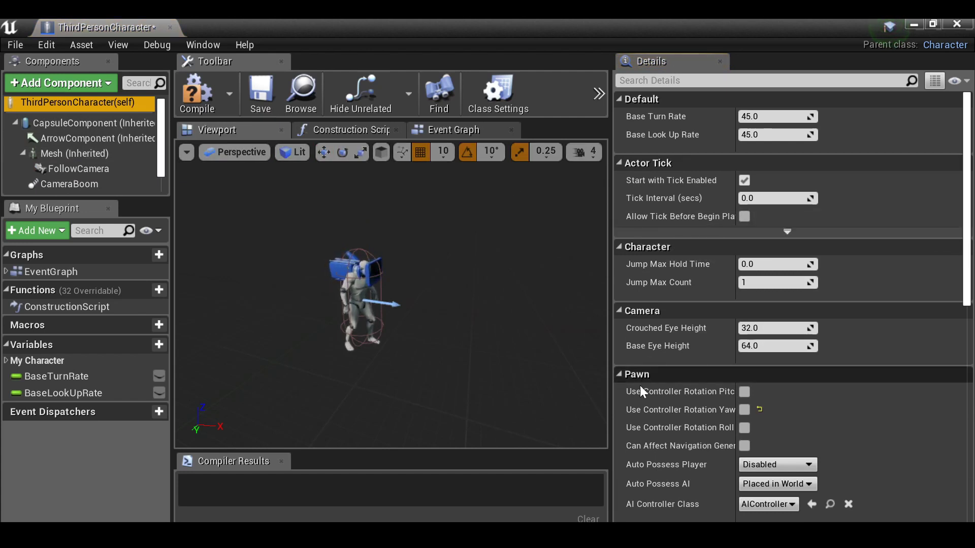
click(744, 410)
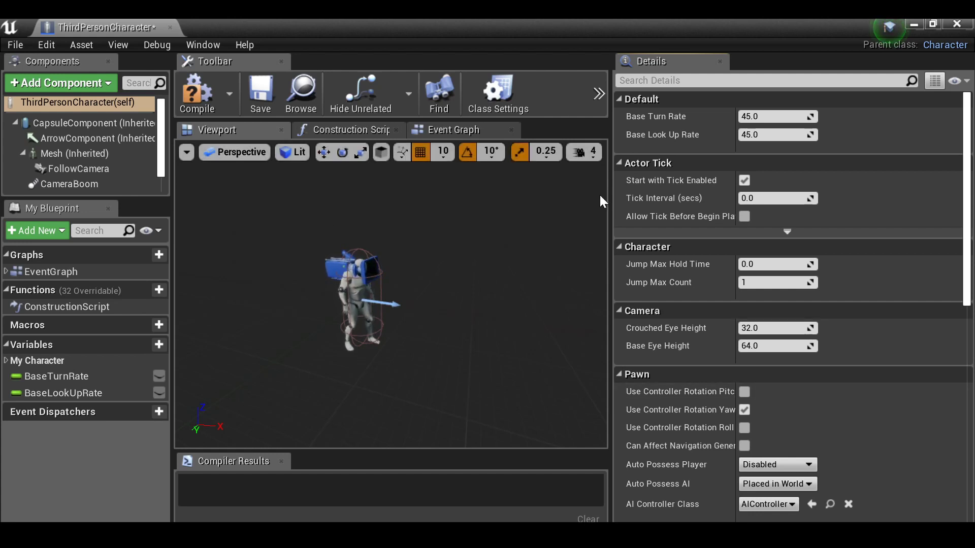
drag(608, 232, 694, 232)
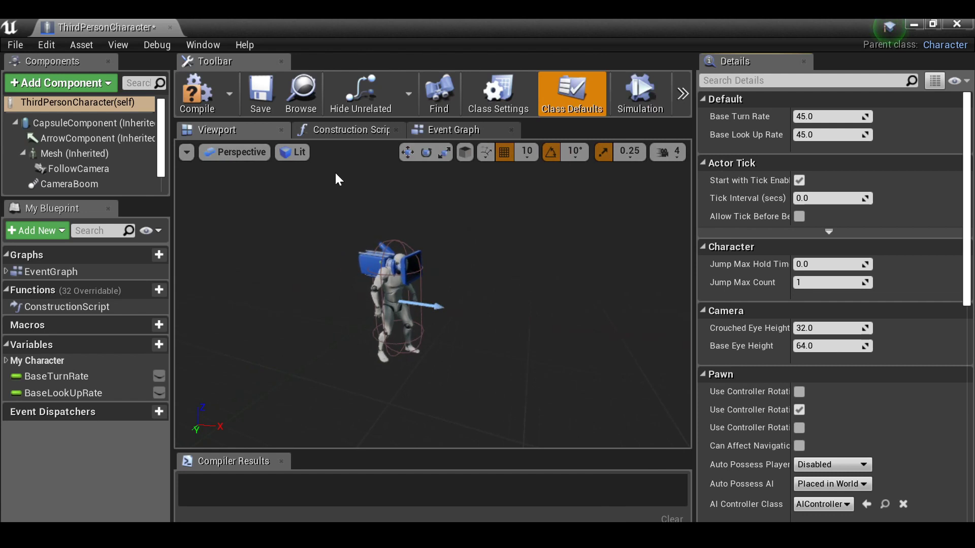
- Compile and save the ThirdPersonCharacter blueprint, and close its editor window
click(201, 99)
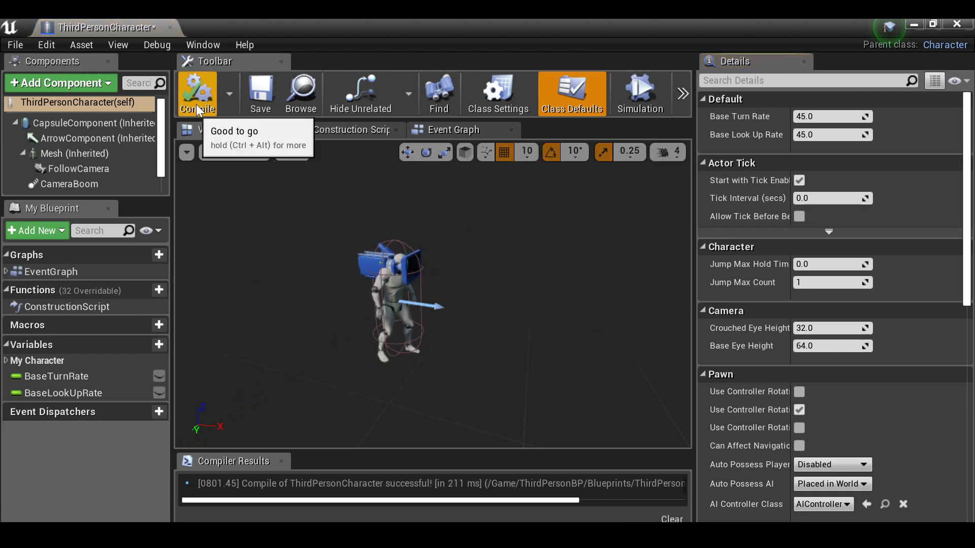
click(263, 94)
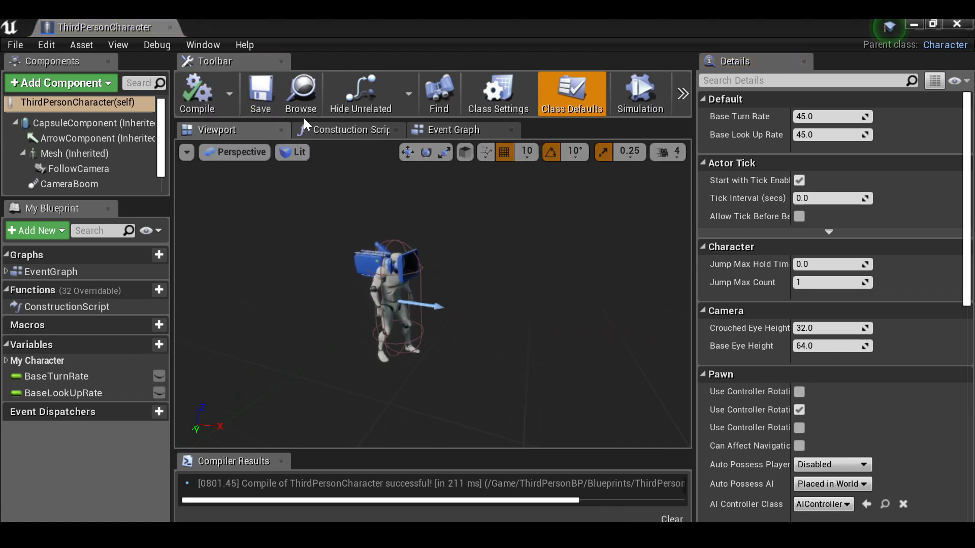
click(949, 29)
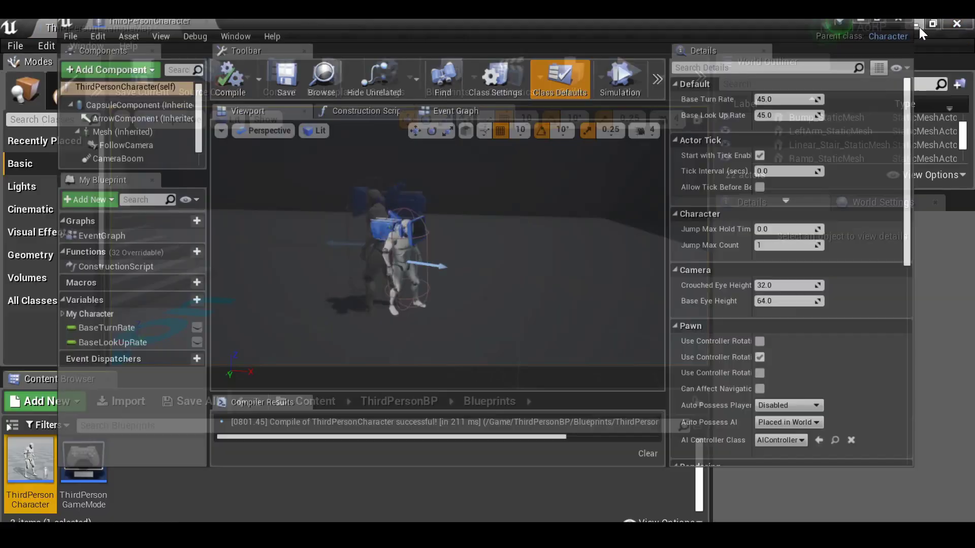
- Play-test the level by walking around with the head-mounted camera, and save ThirdPersonExampleMap
click(633, 73)
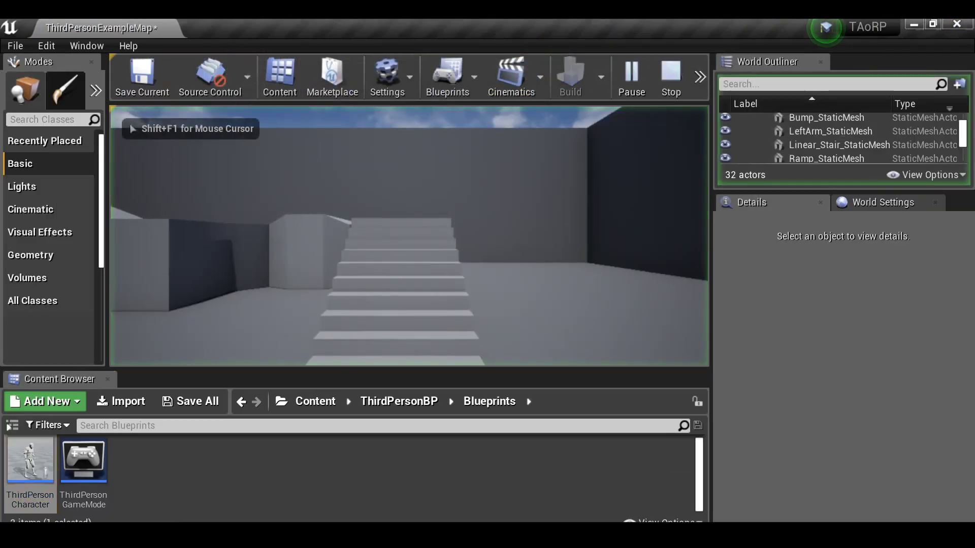
key(w)
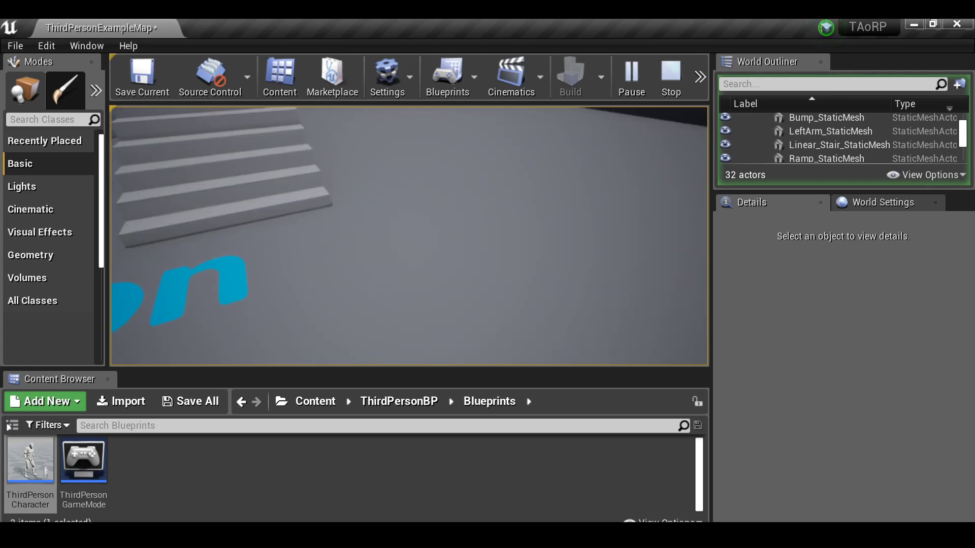
key(Escape)
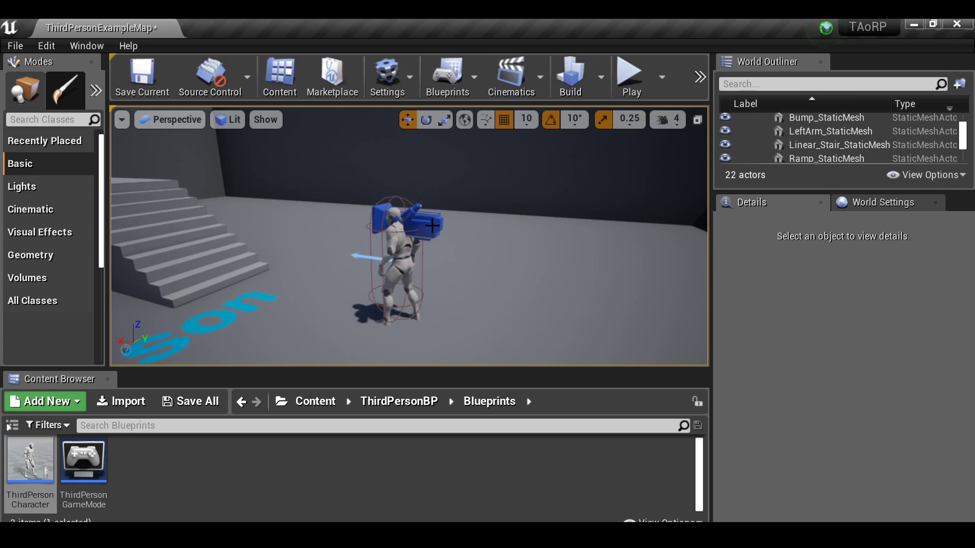
key(ctrl+s)
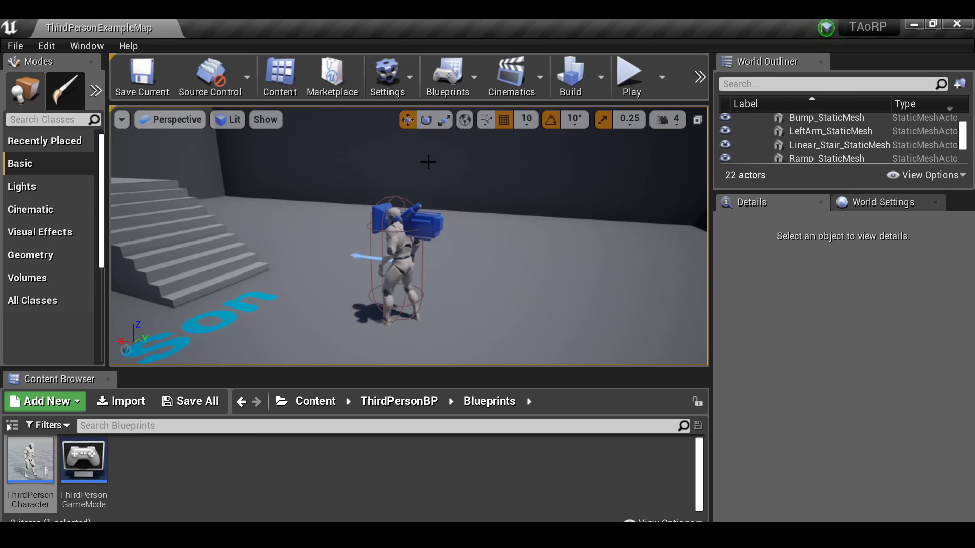